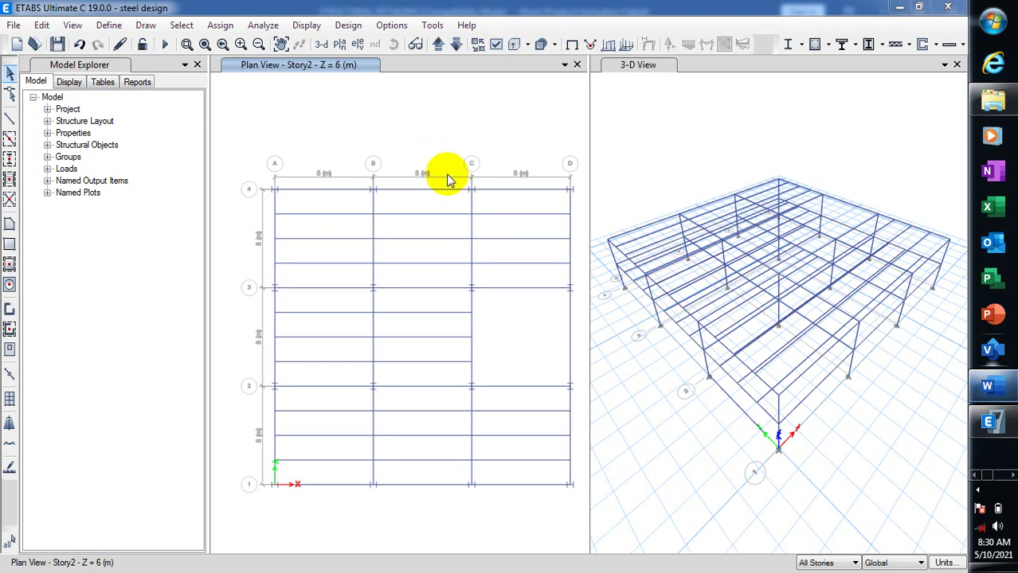
Switch from ETABS to the STRUCTURAL DETAILING Word document.
click(988, 392)
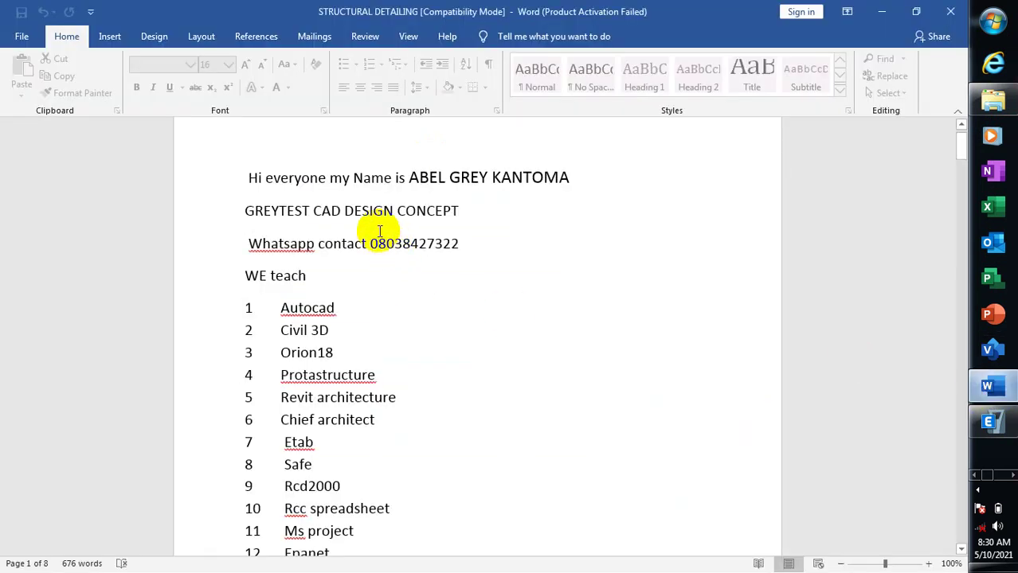
Scroll through the document's 'WE teach' software list, from Autocad to Google earth.
click(468, 245)
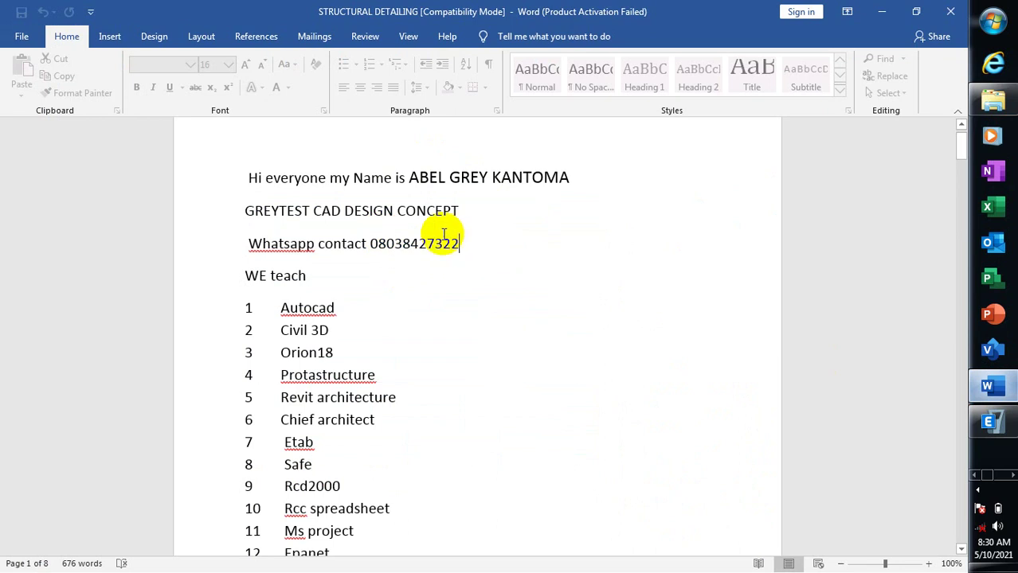
scroll(444, 235, down, 4)
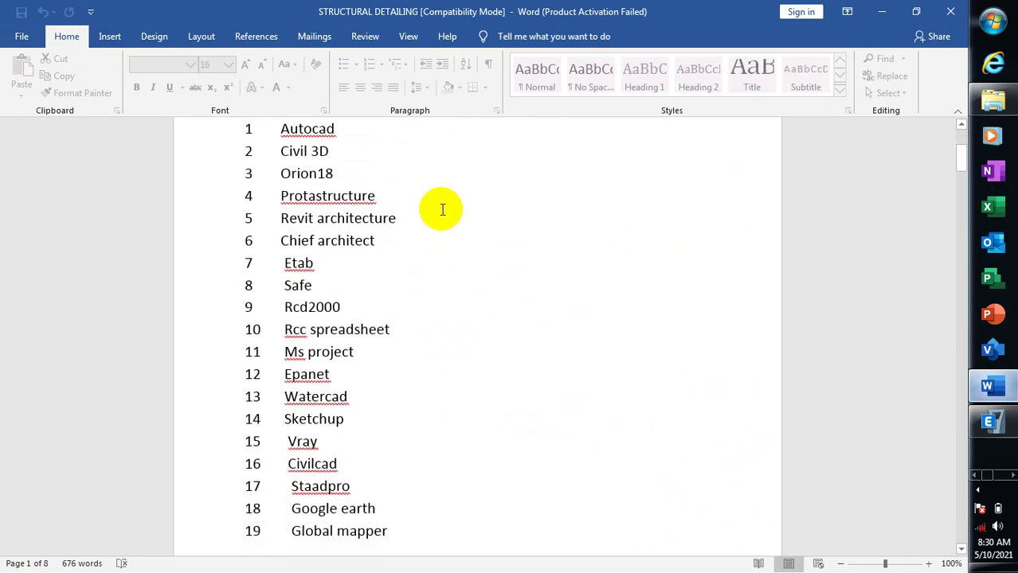
scroll(429, 136, up, 1)
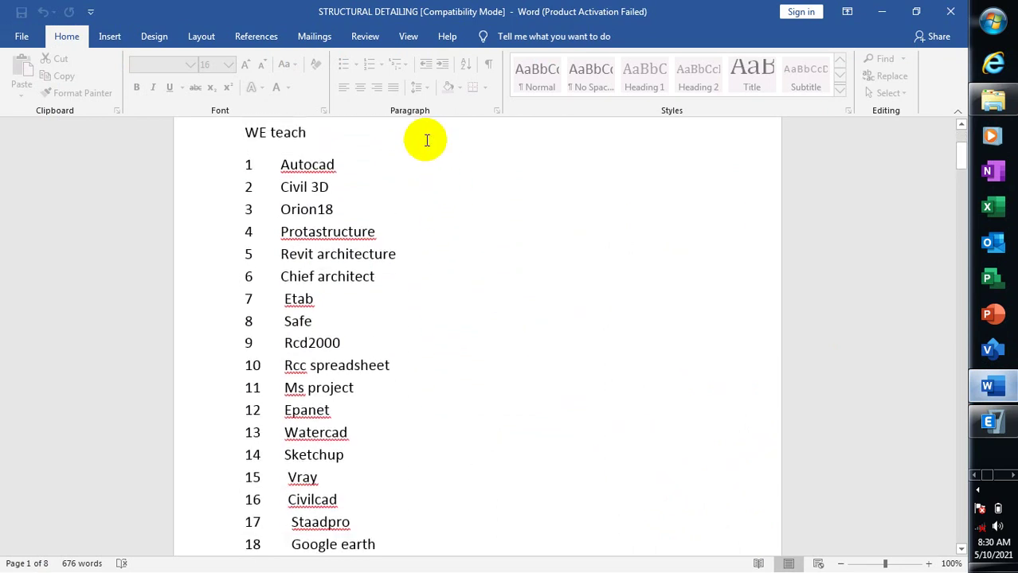
Back in ETABS, review the Plank1 and Slab1 slab sections, then reopen Section Properties.
click(885, 14)
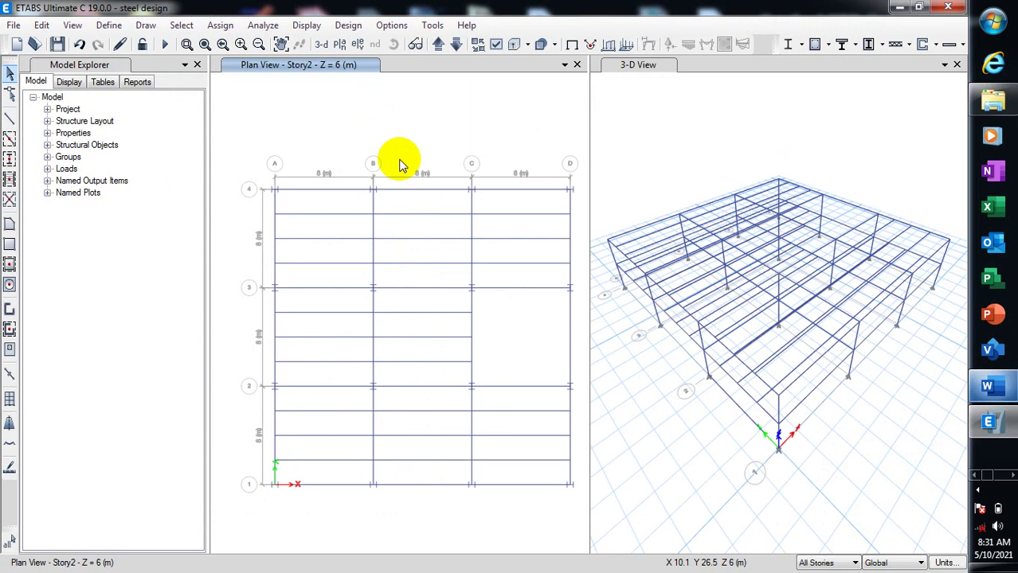
click(110, 25)
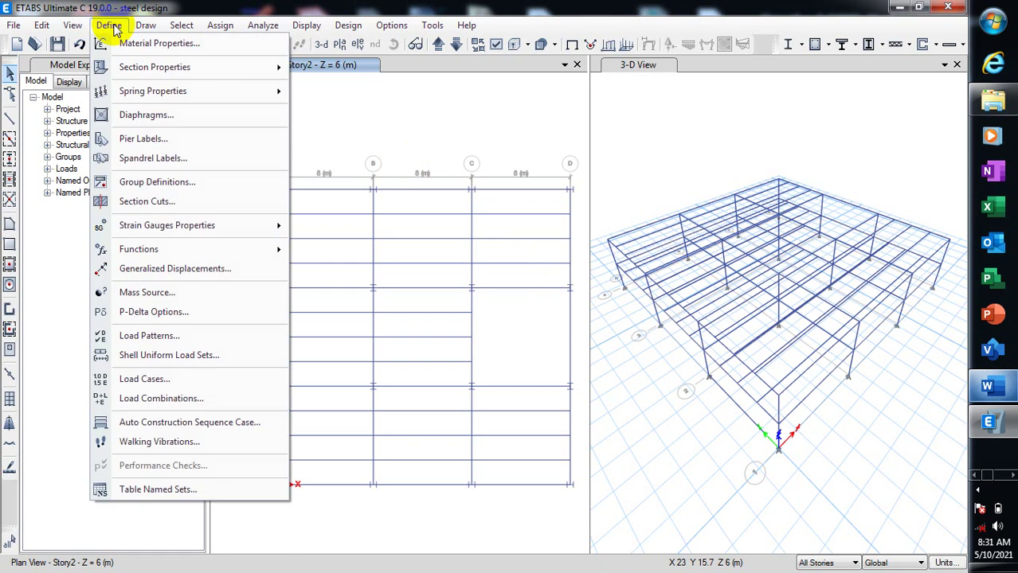
mouse_move(155, 70)
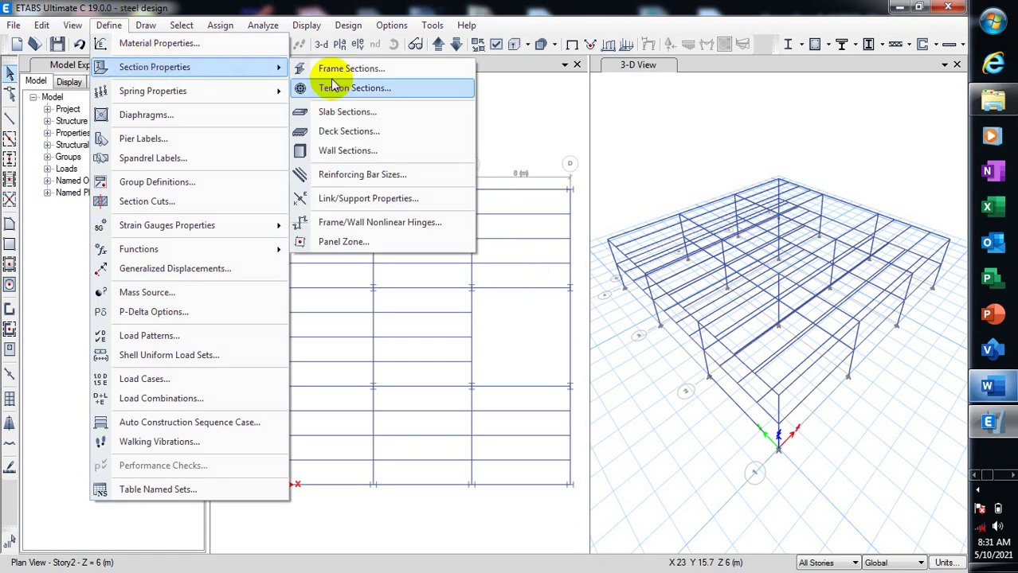
click(403, 121)
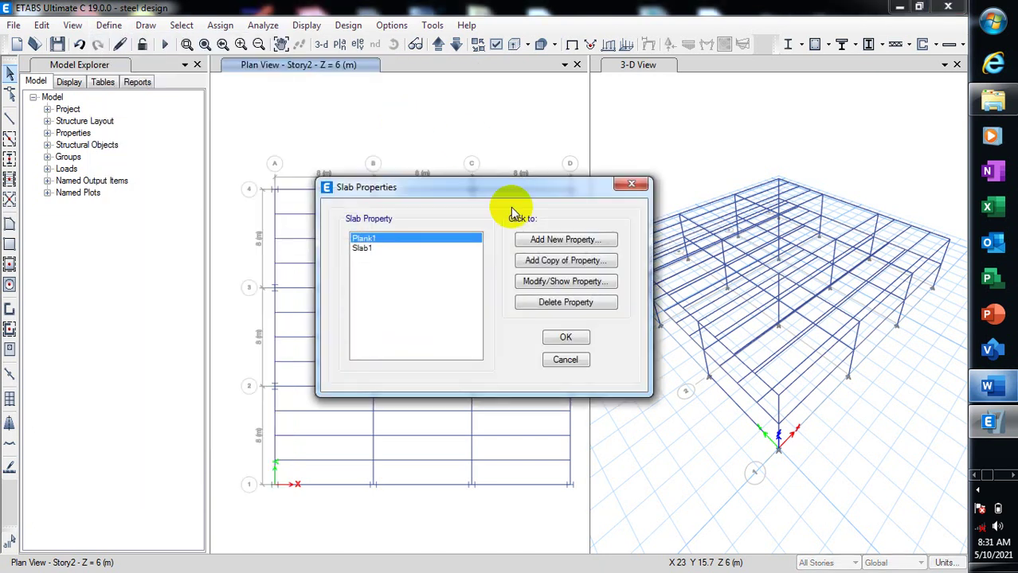
click(631, 183)
click(109, 25)
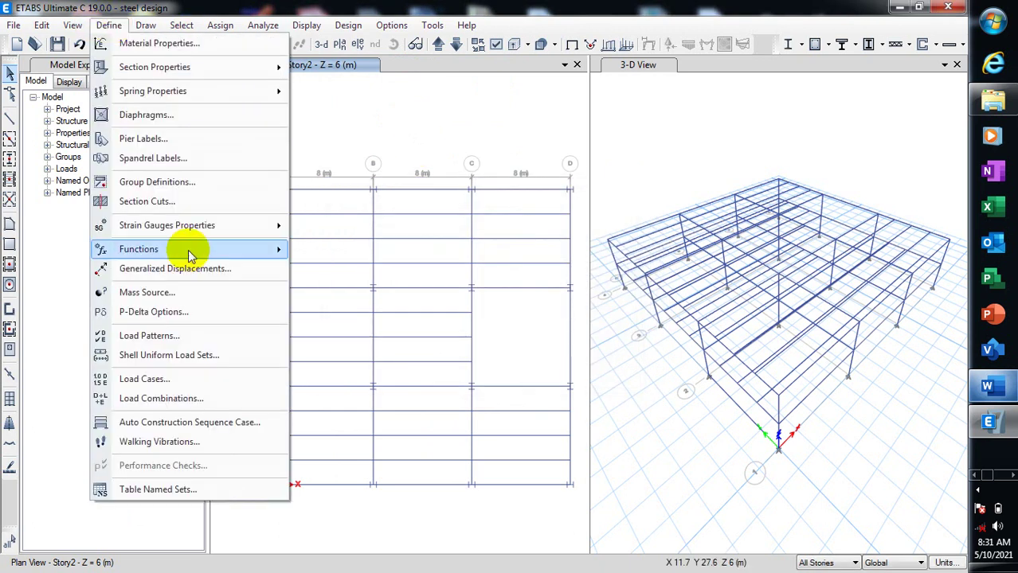
Show Deck1's property data: Filled type, 4000Psi slab, A992Fy50 deck, 87.5 mm depth.
mouse_move(214, 73)
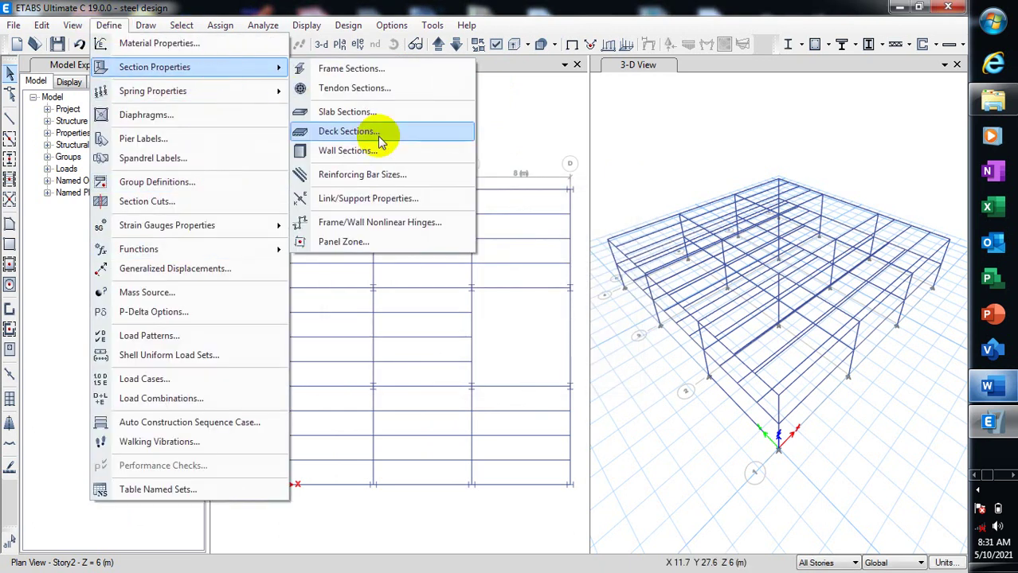
click(381, 136)
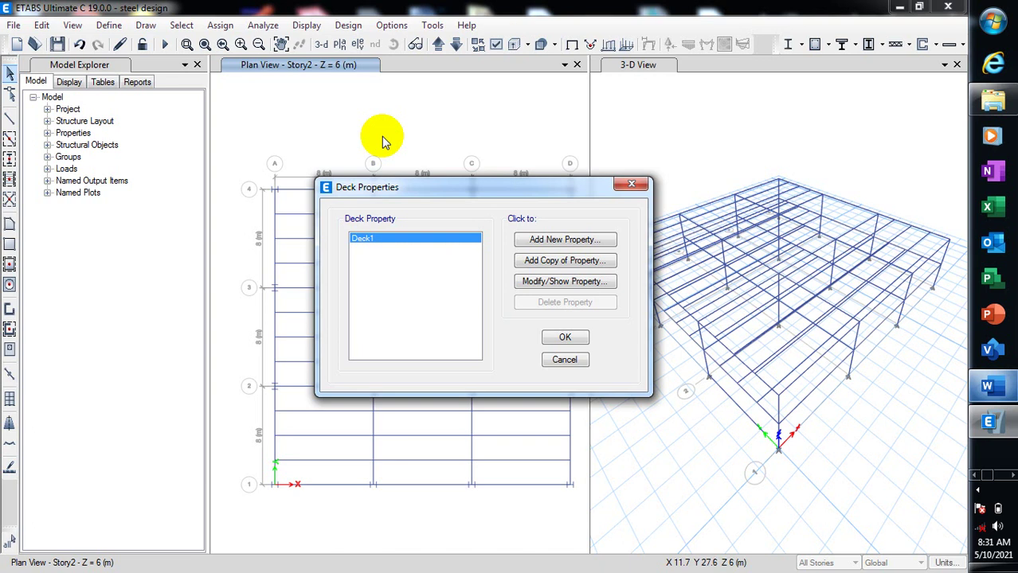
click(579, 290)
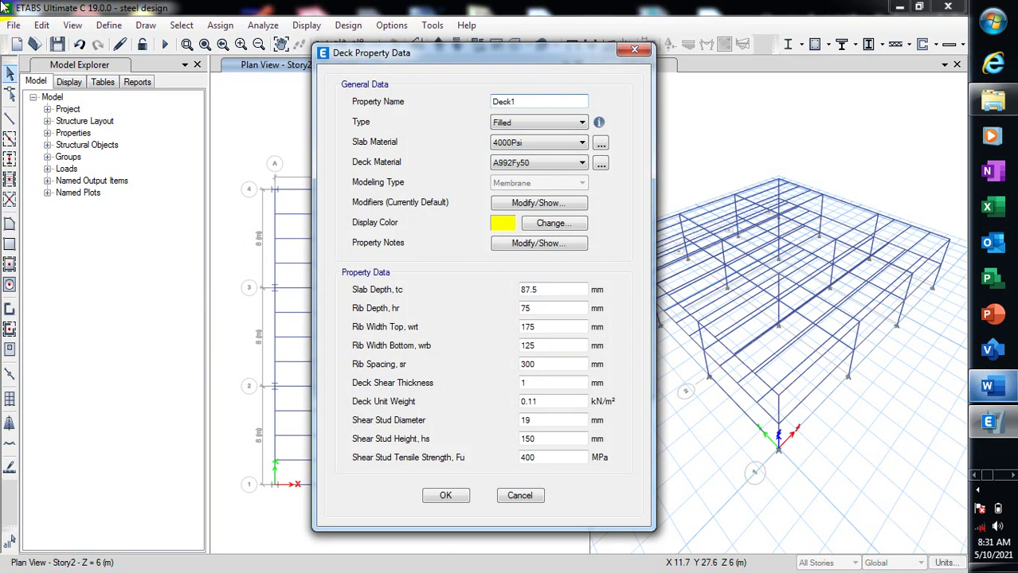
mouse_move(600, 126)
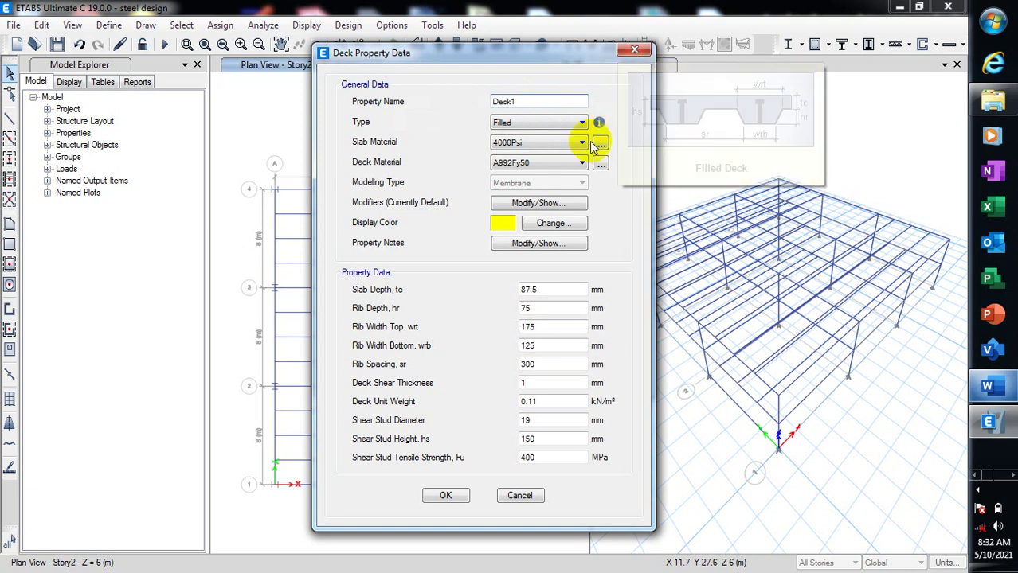
click(580, 126)
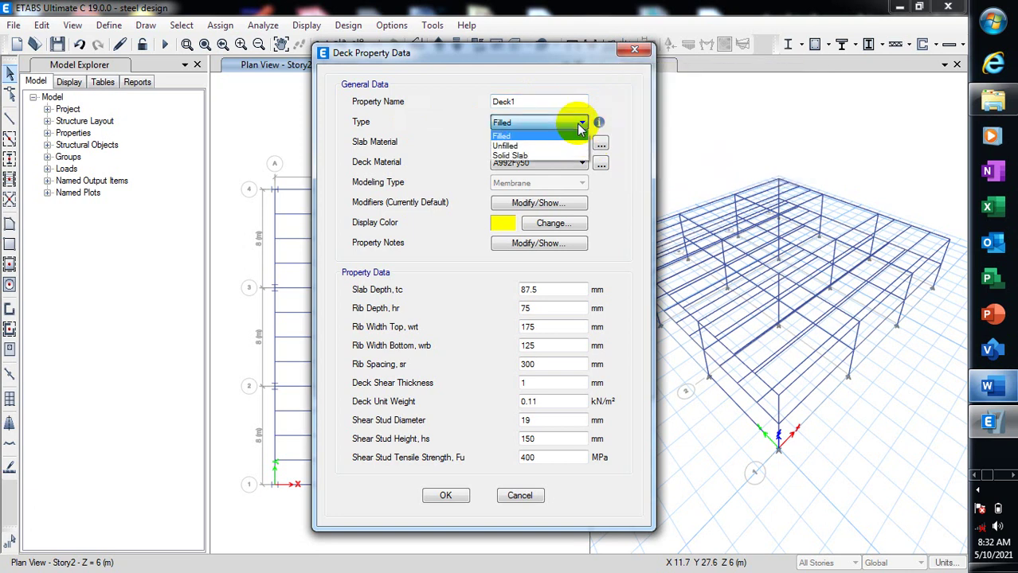
click(516, 146)
mouse_move(599, 127)
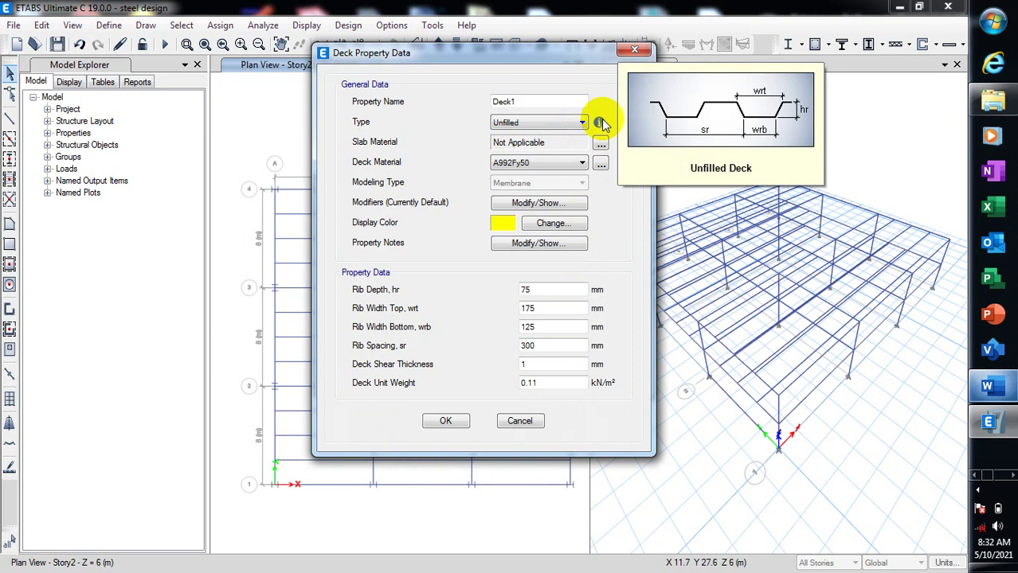
click(582, 124)
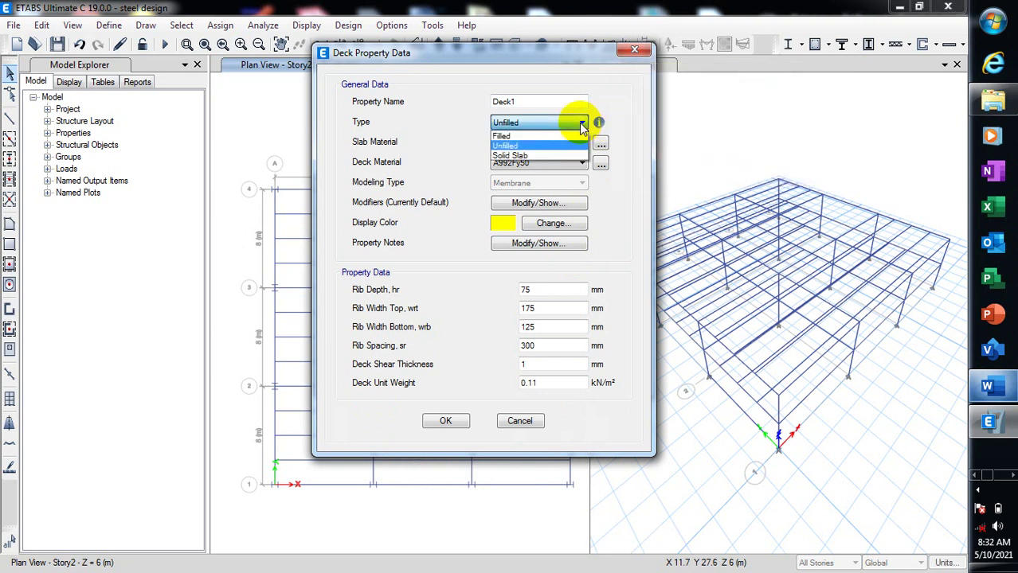
click(547, 156)
mouse_move(599, 124)
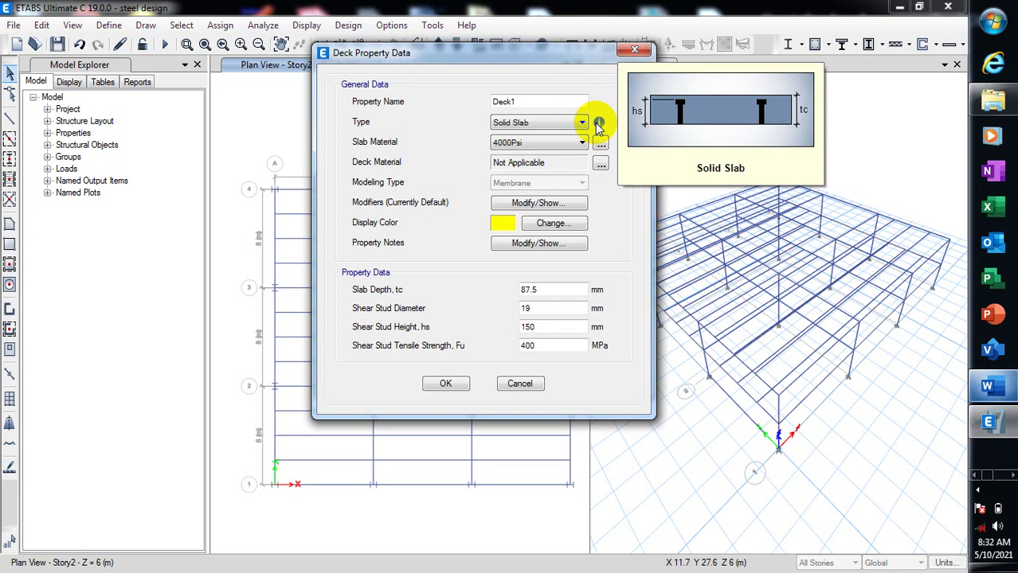
click(582, 123)
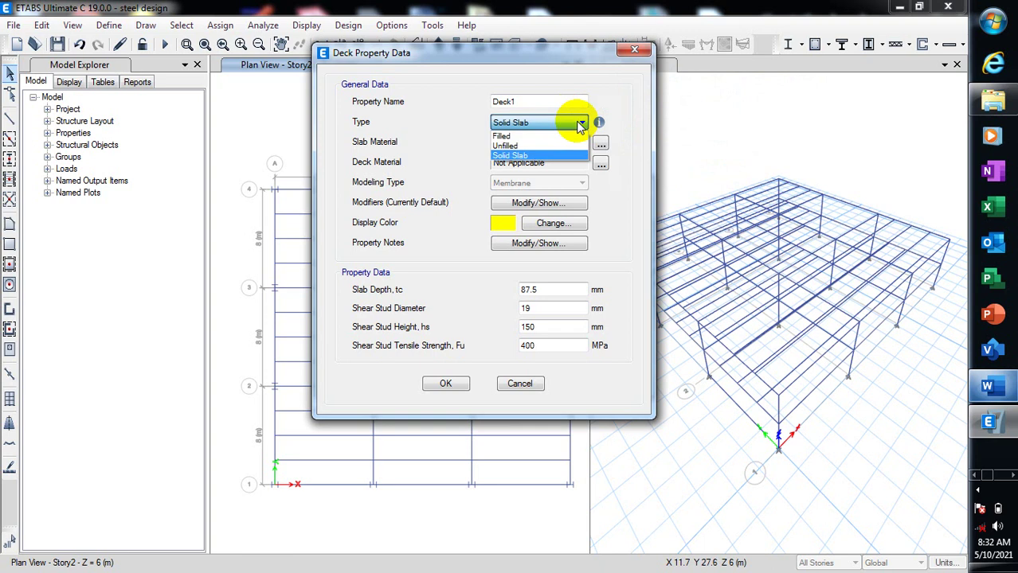
click(520, 136)
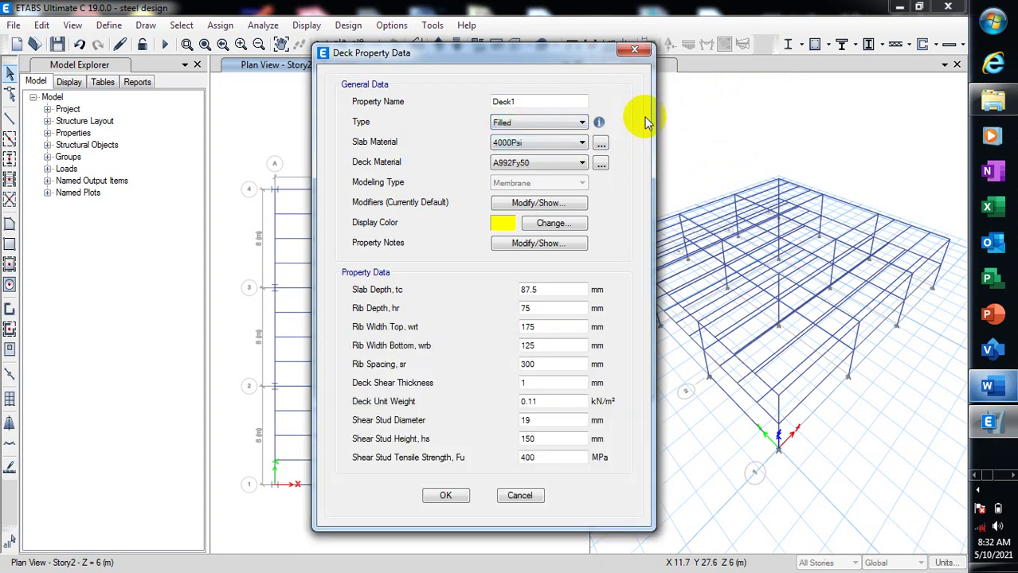
Set Deck1's slab material to conc C20/25 and its deck material to S275.
click(577, 144)
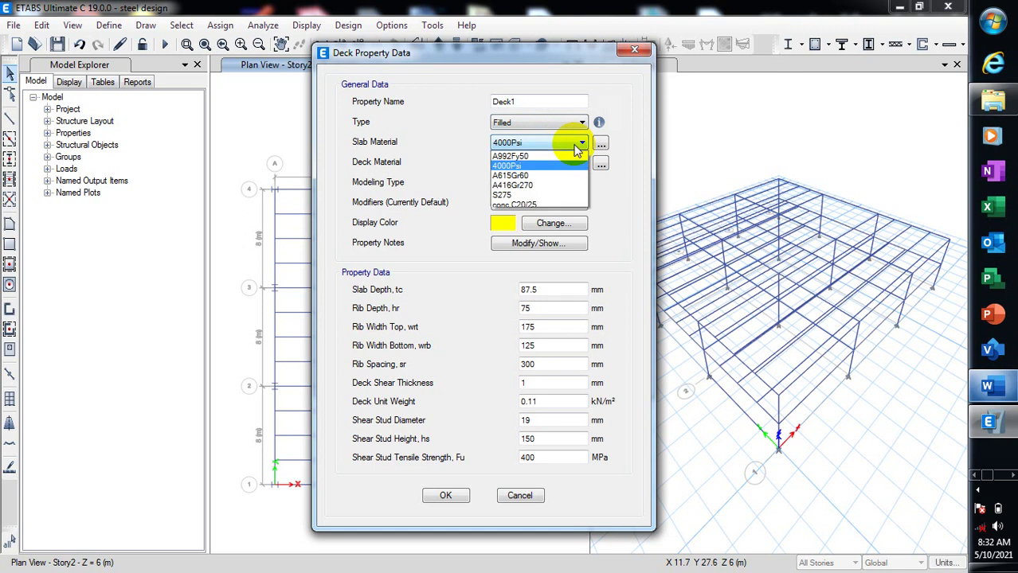
click(535, 207)
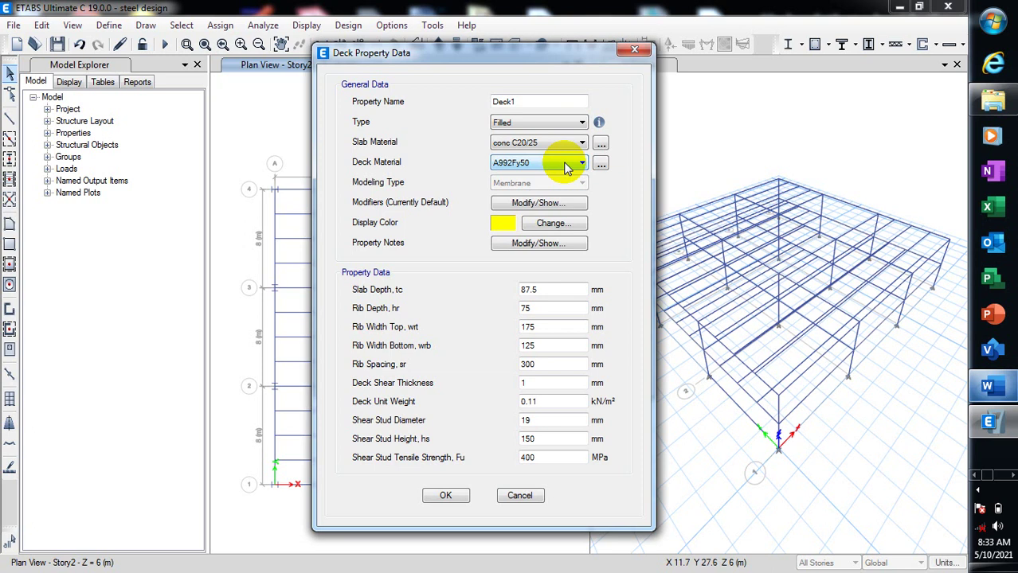
click(567, 167)
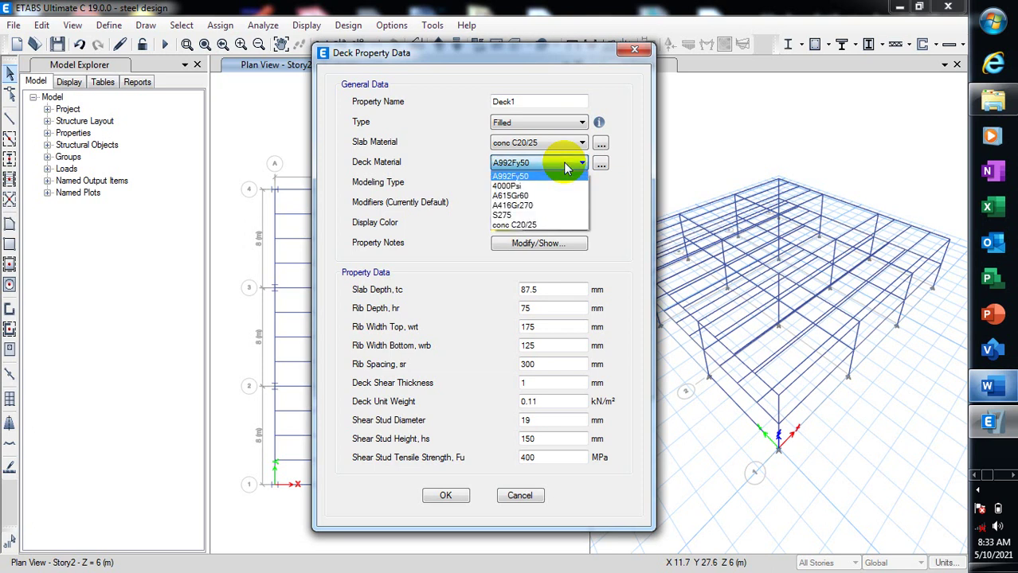
click(526, 215)
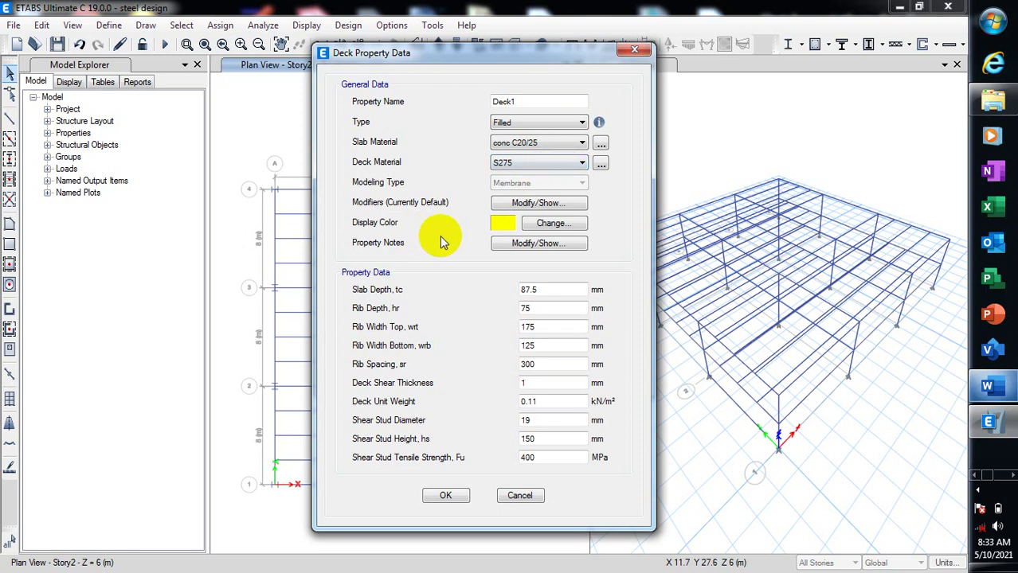
click(542, 328)
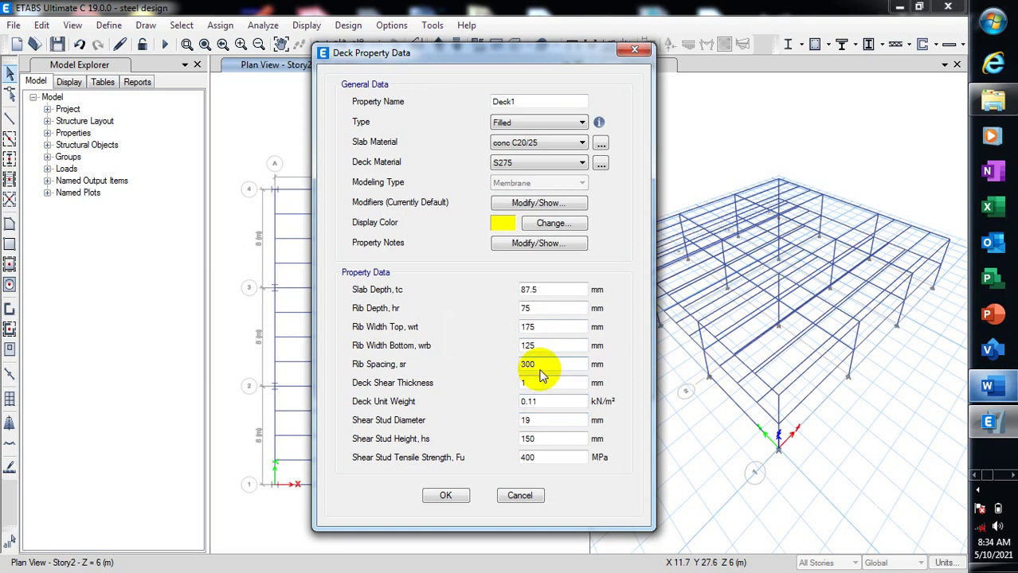
Change Deck1's slab depth from 87.5 to 100 mm.
drag(552, 291, 522, 296)
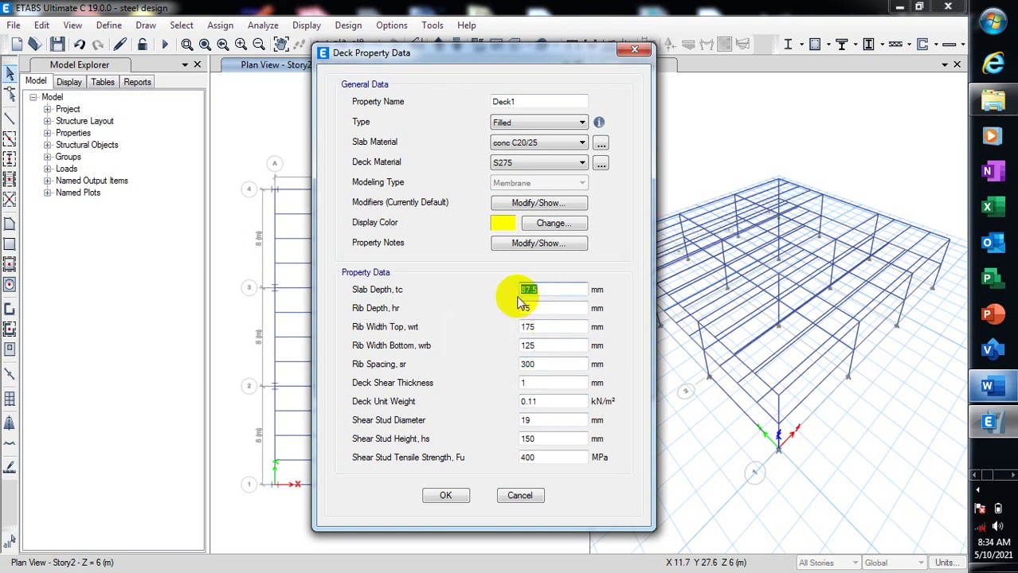
text(100)
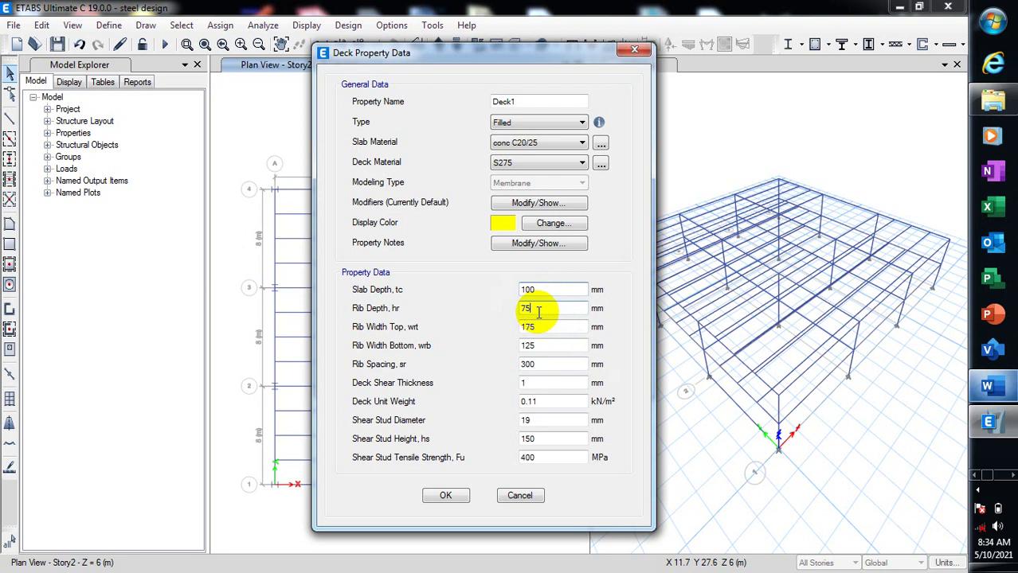
click(538, 315)
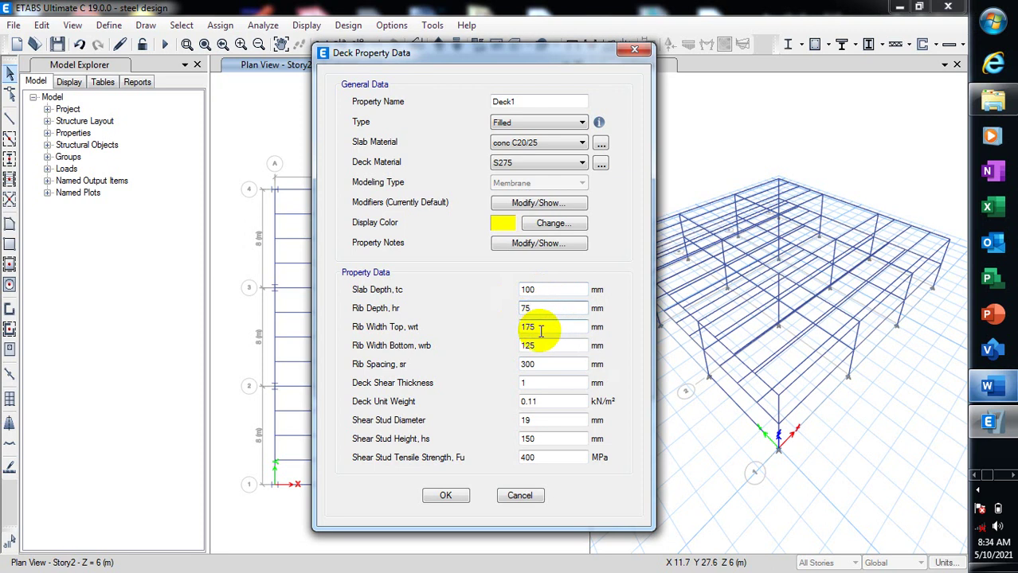
Set the rib top width to 150 mm and confirm both deck dialogs.
double_click(540, 328)
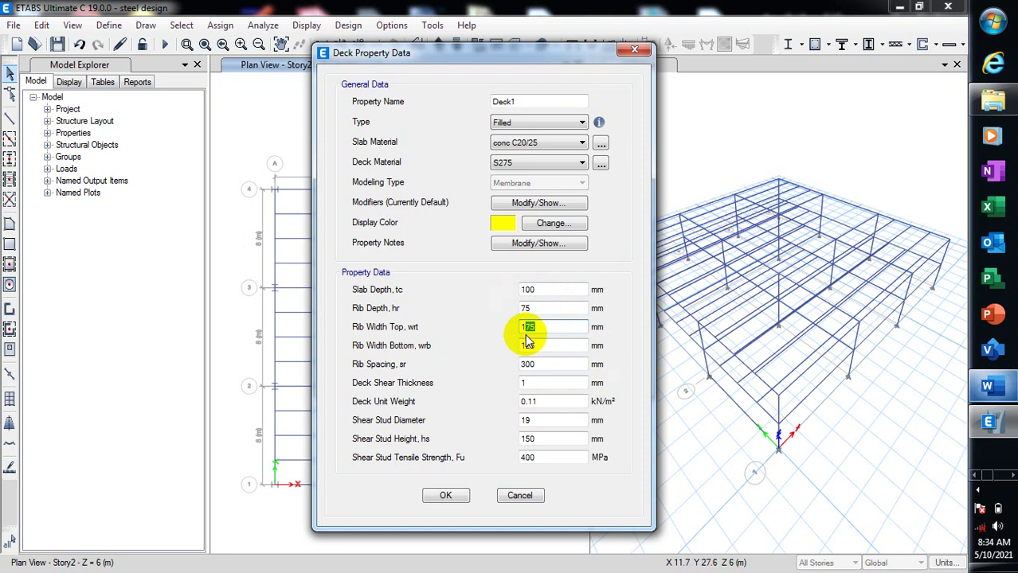
text(50)
drag(543, 330, 523, 330)
key(BackSpace)
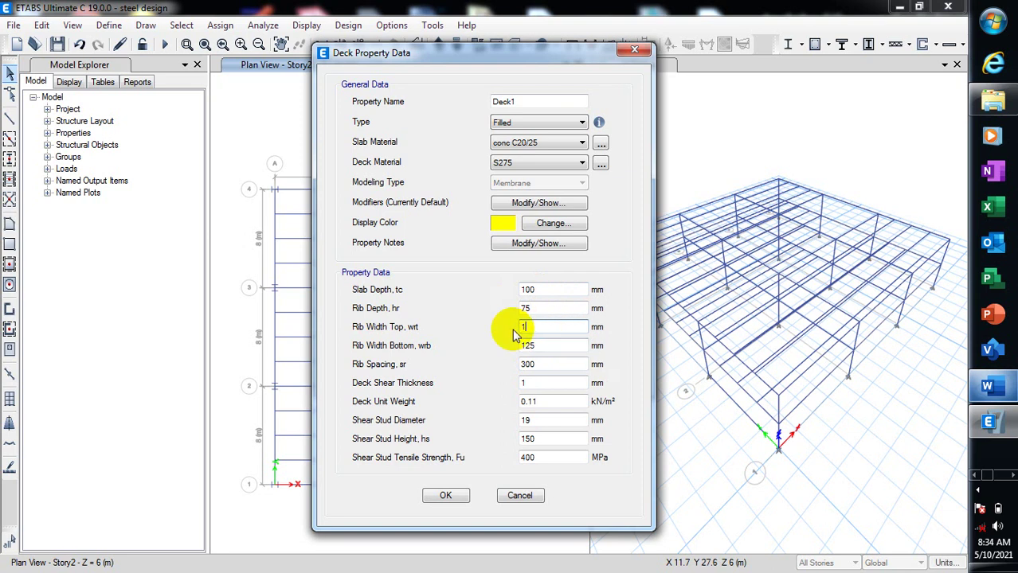
text(50)
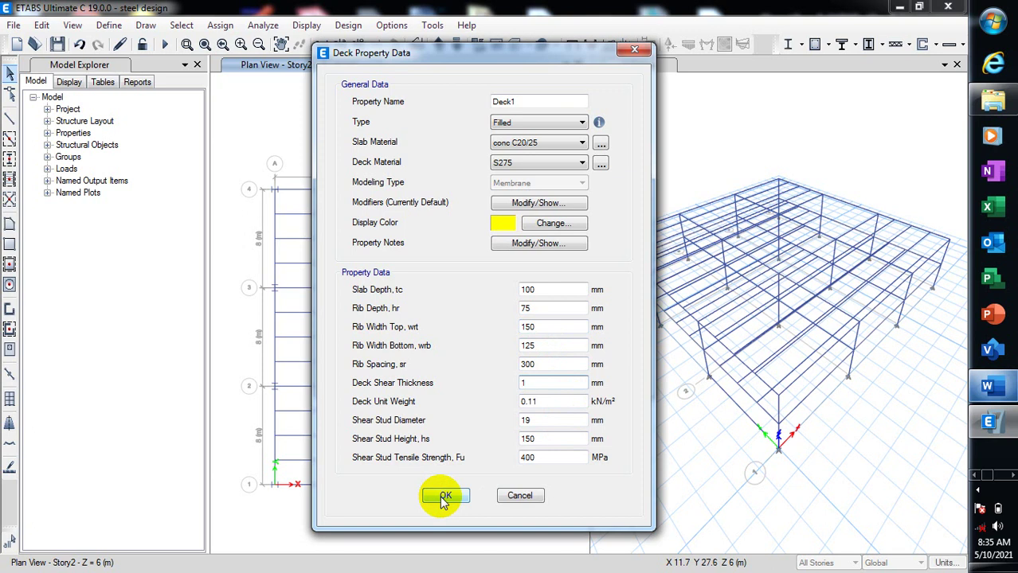
click(444, 497)
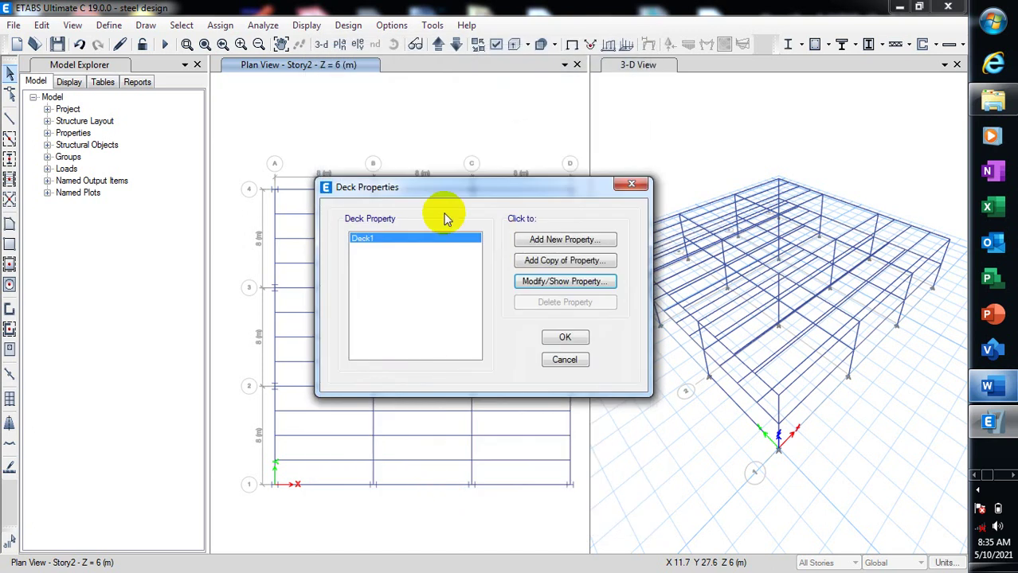
click(565, 338)
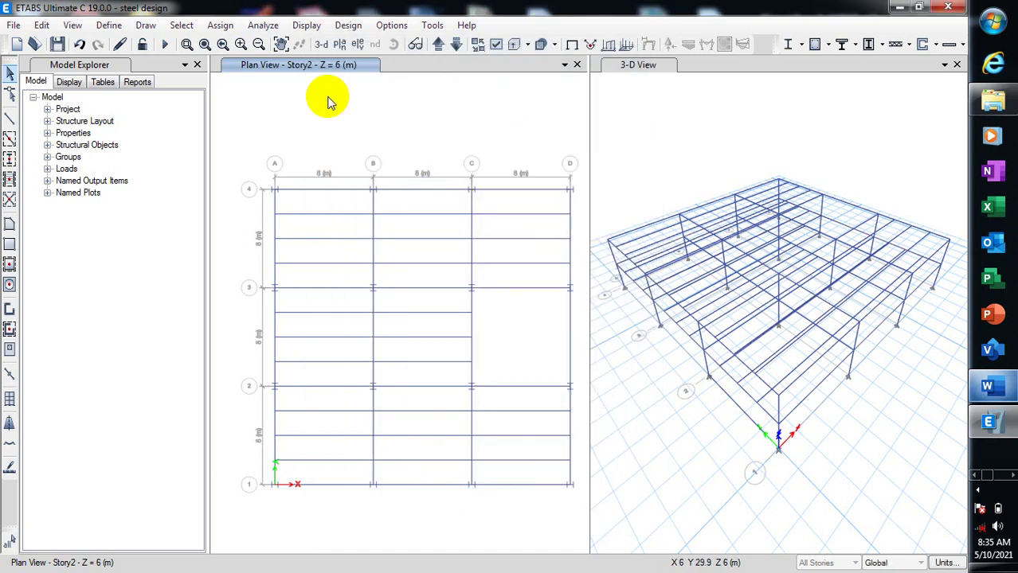
click(109, 24)
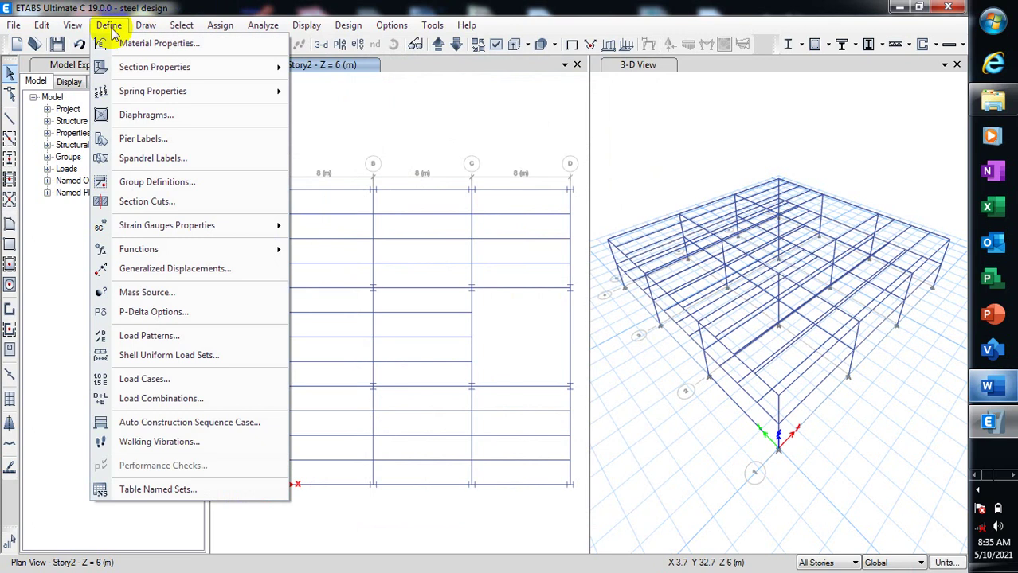
click(192, 49)
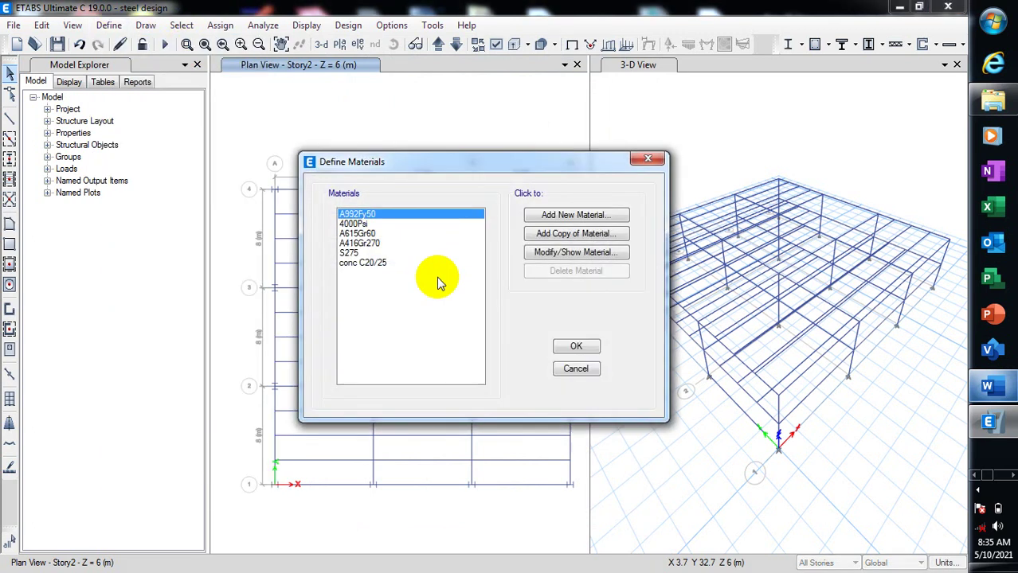
click(366, 264)
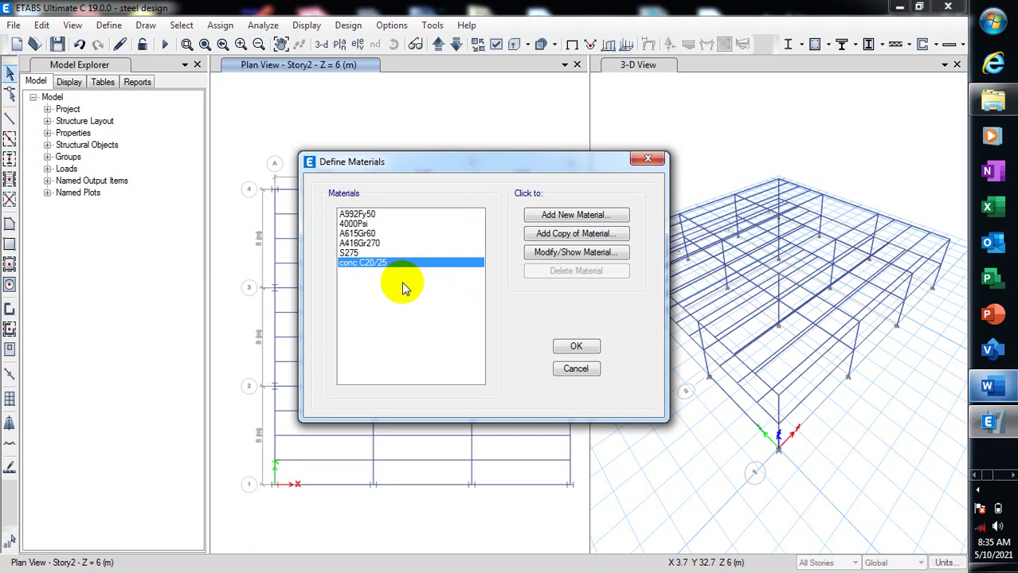
click(602, 253)
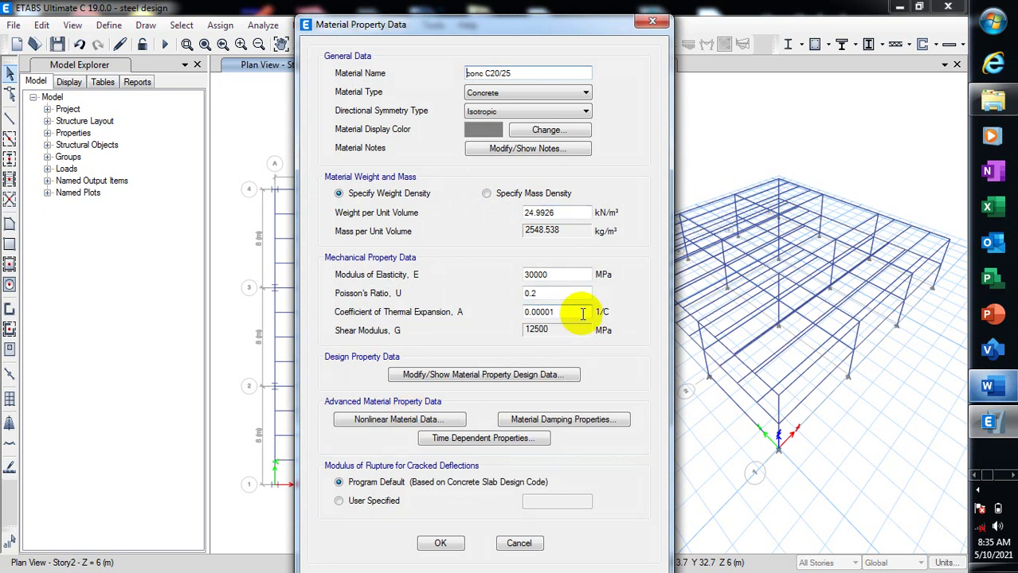
click(579, 94)
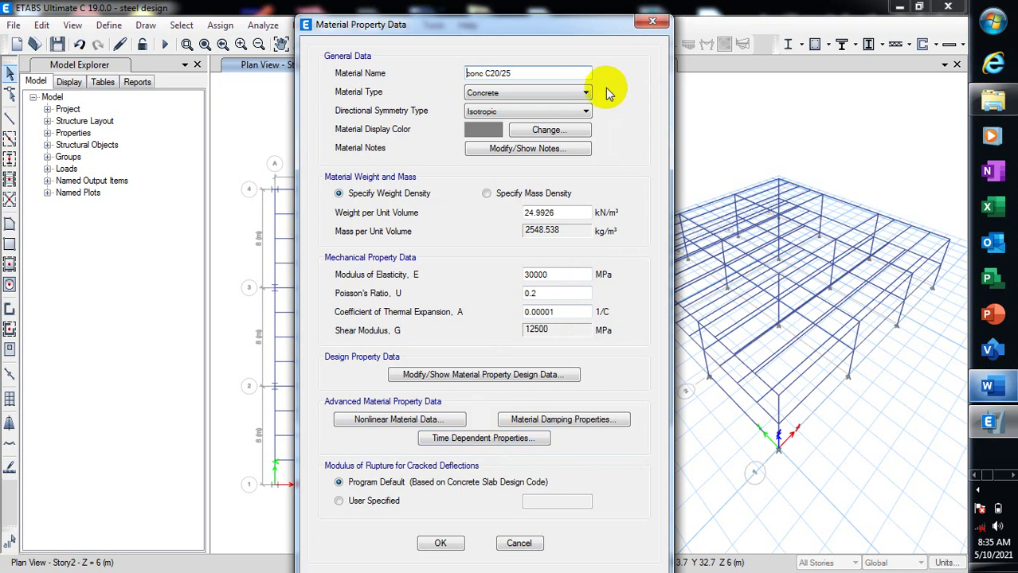
click(652, 21)
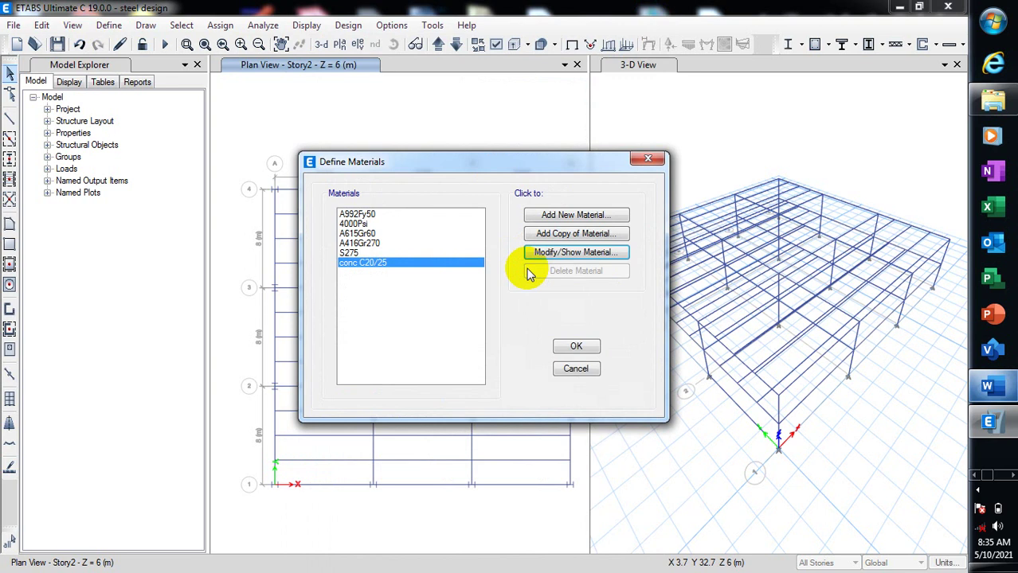
click(591, 215)
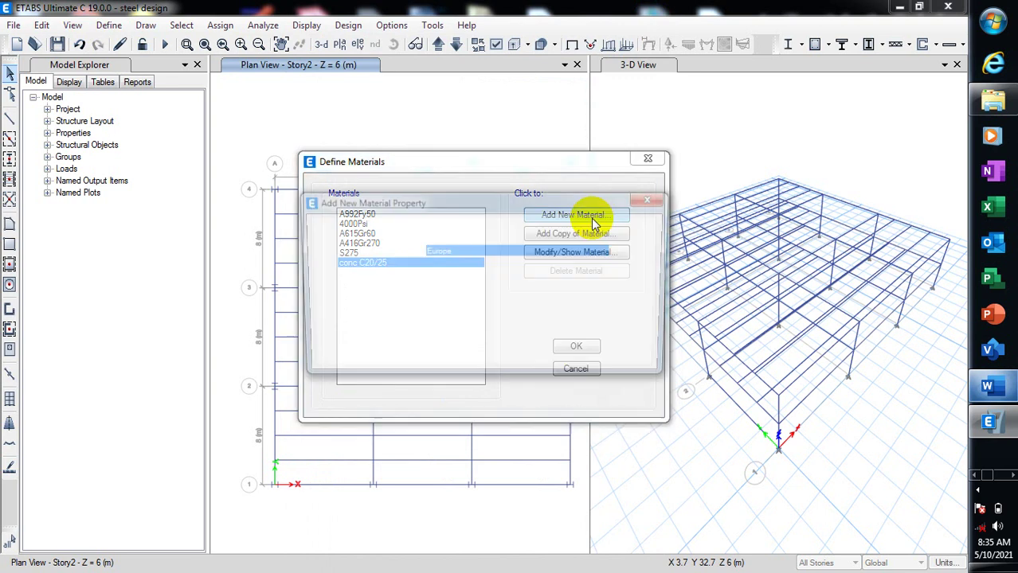
click(506, 250)
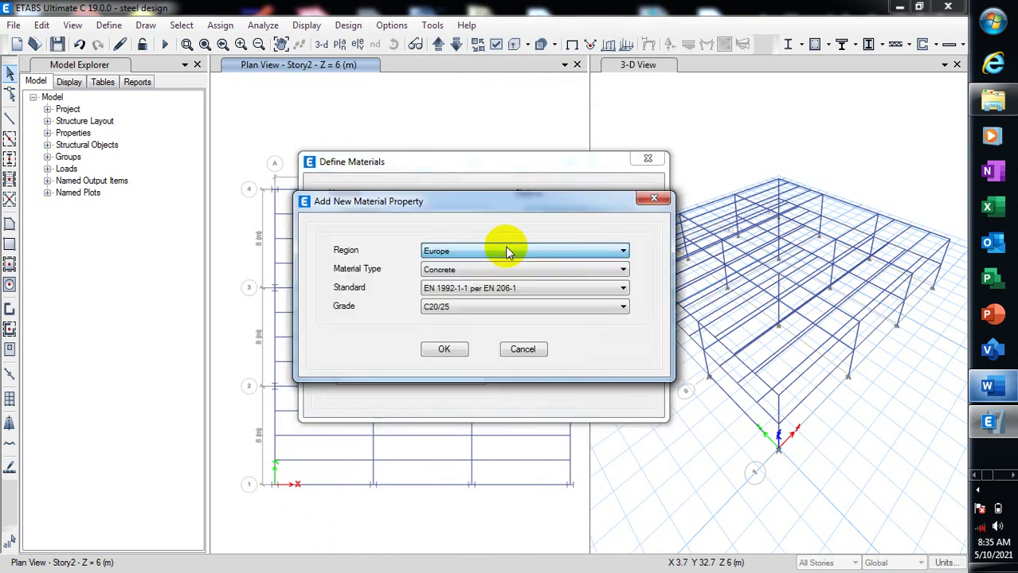
click(508, 289)
click(513, 309)
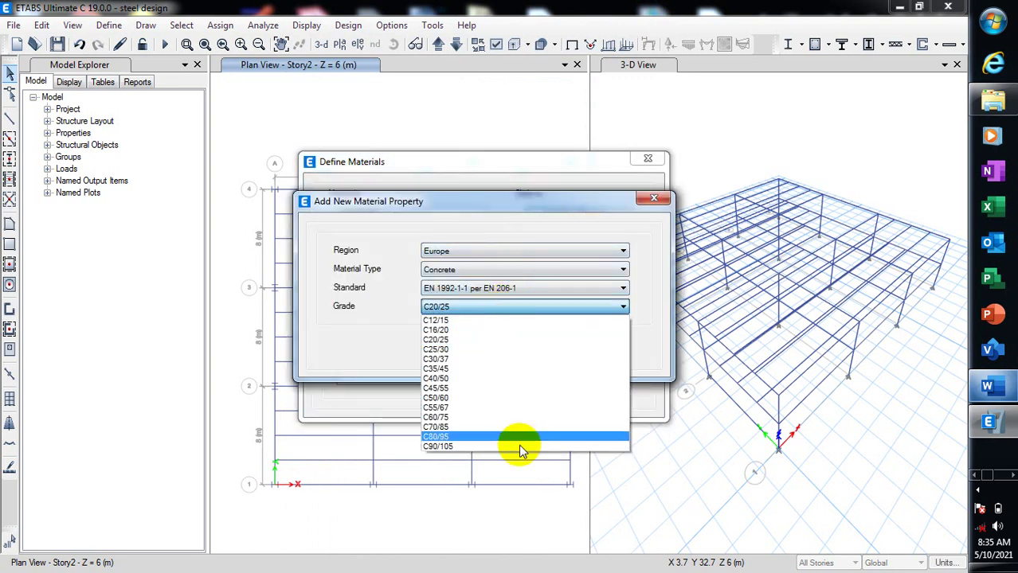
click(660, 200)
click(661, 202)
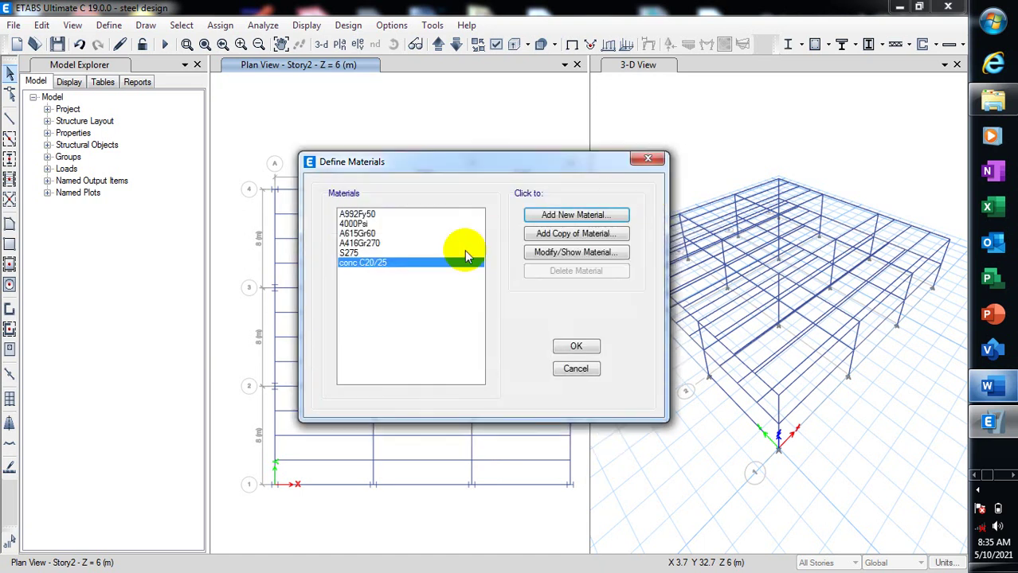
click(578, 349)
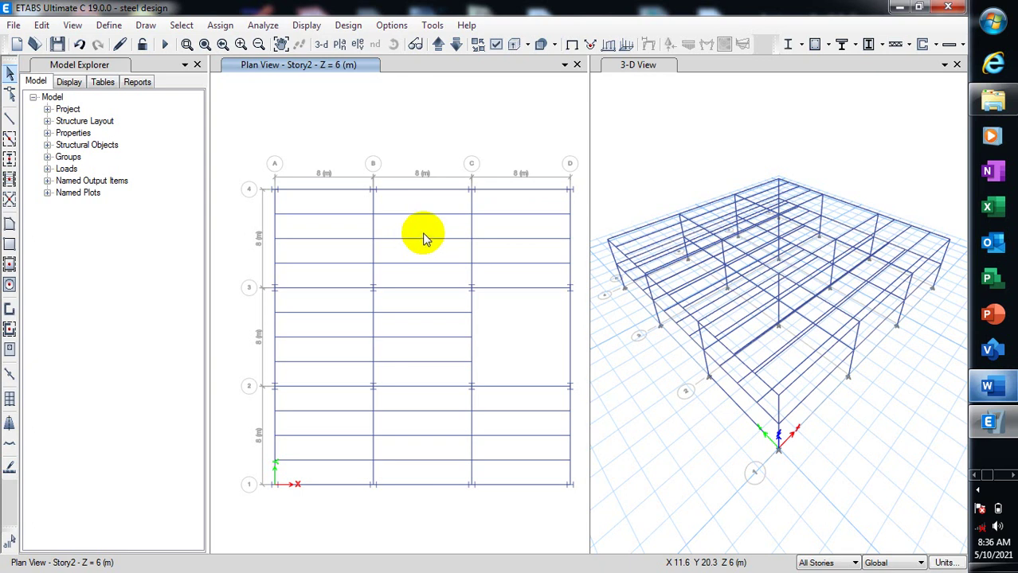
click(993, 496)
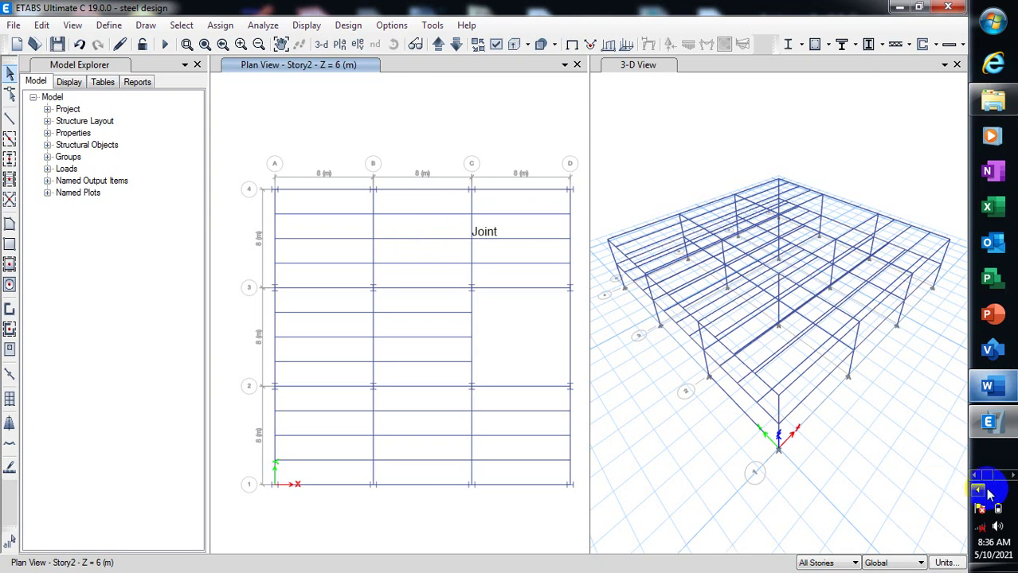